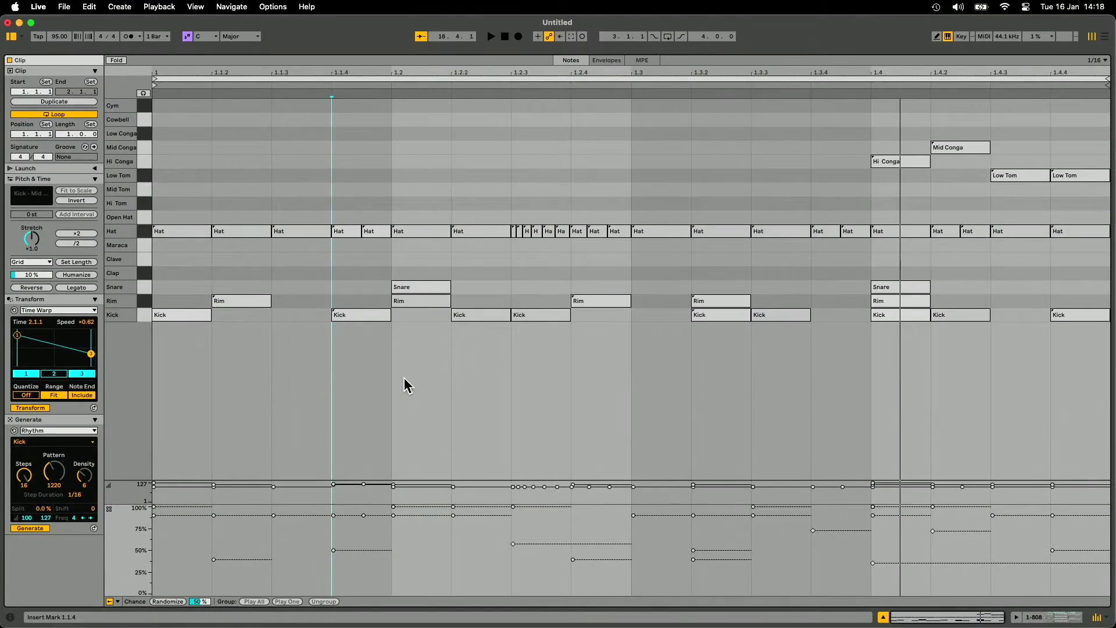
- Switch from the kick clip's note editor to Session View with the 808 Drum Rack devices visible
key("shift+Tab")
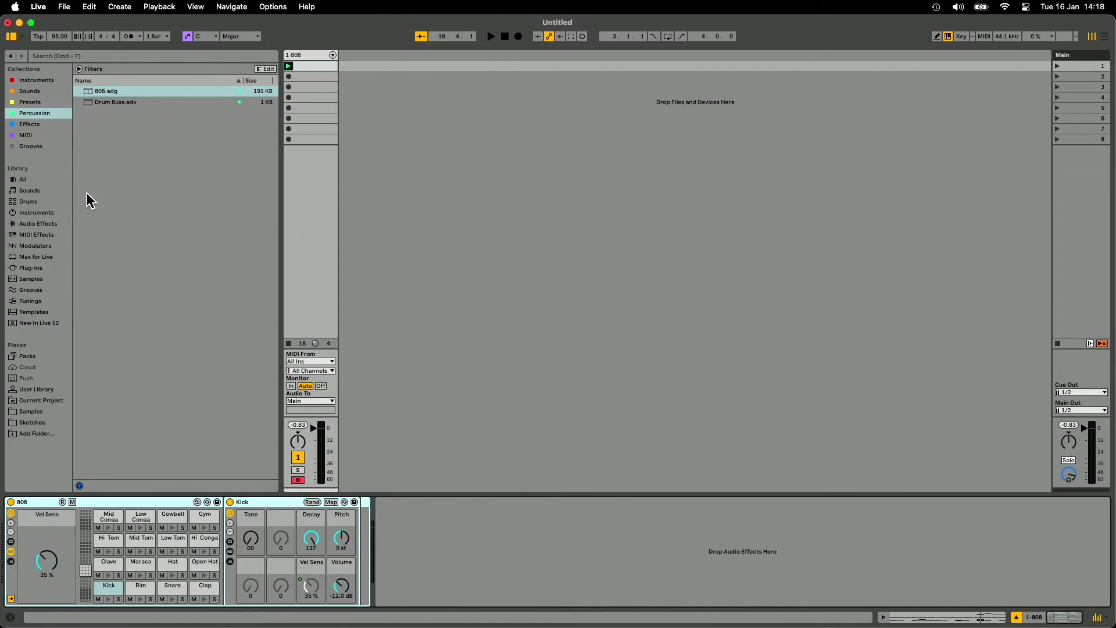
- Load Roar from the Audio Effects browser onto the 808 track after the drum rack, then play the kick pattern
left_click(50, 226)
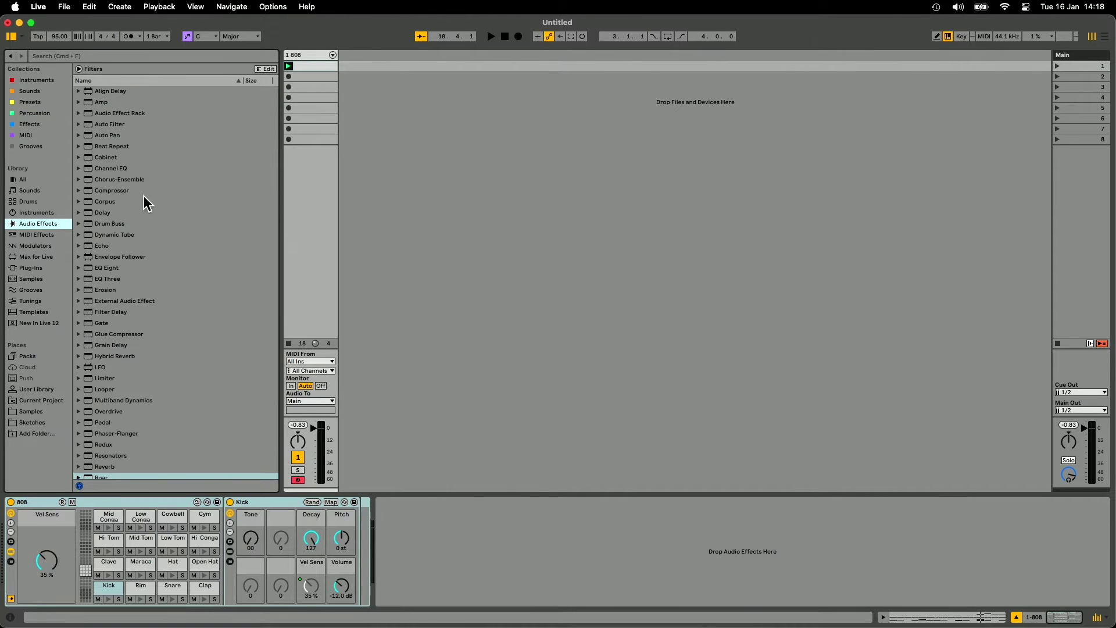
scroll(144, 196, "down", 10)
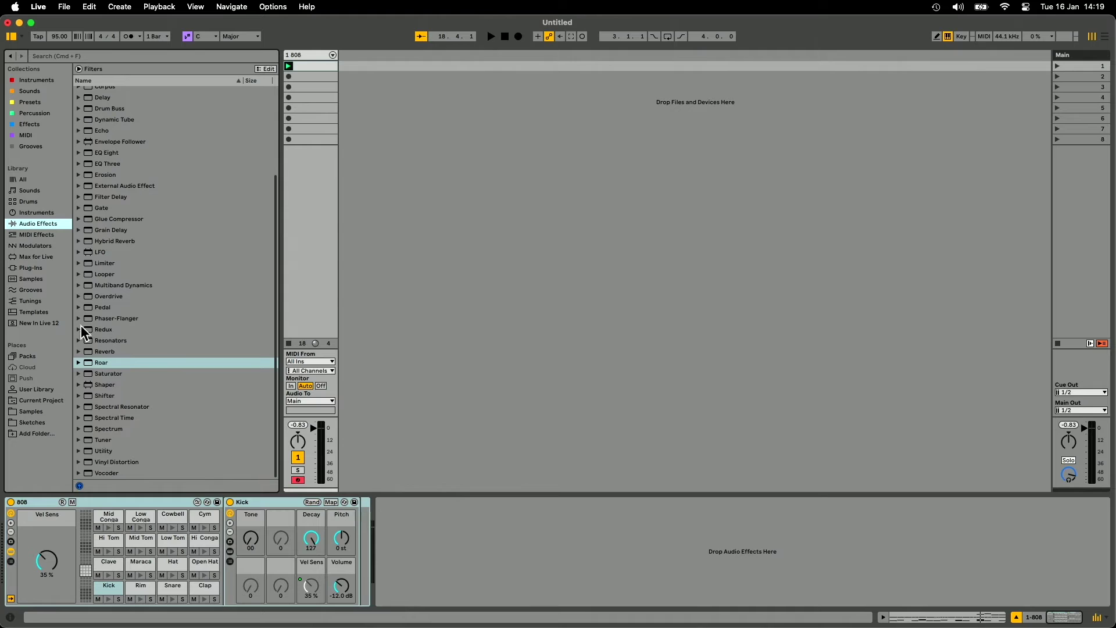
double_click(108, 361)
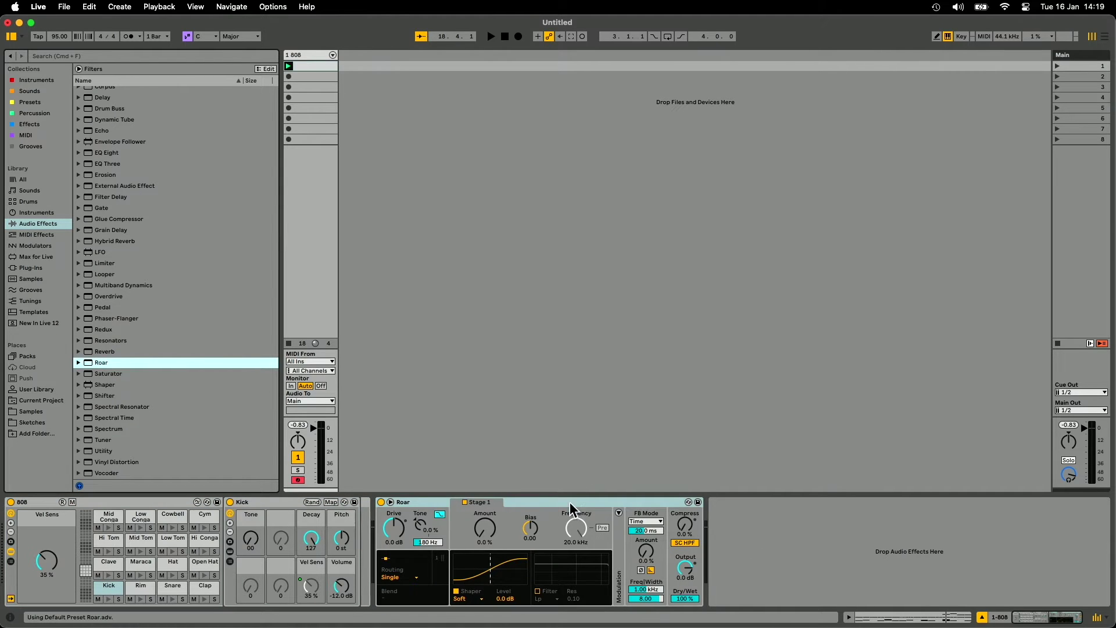
left_click(725, 516)
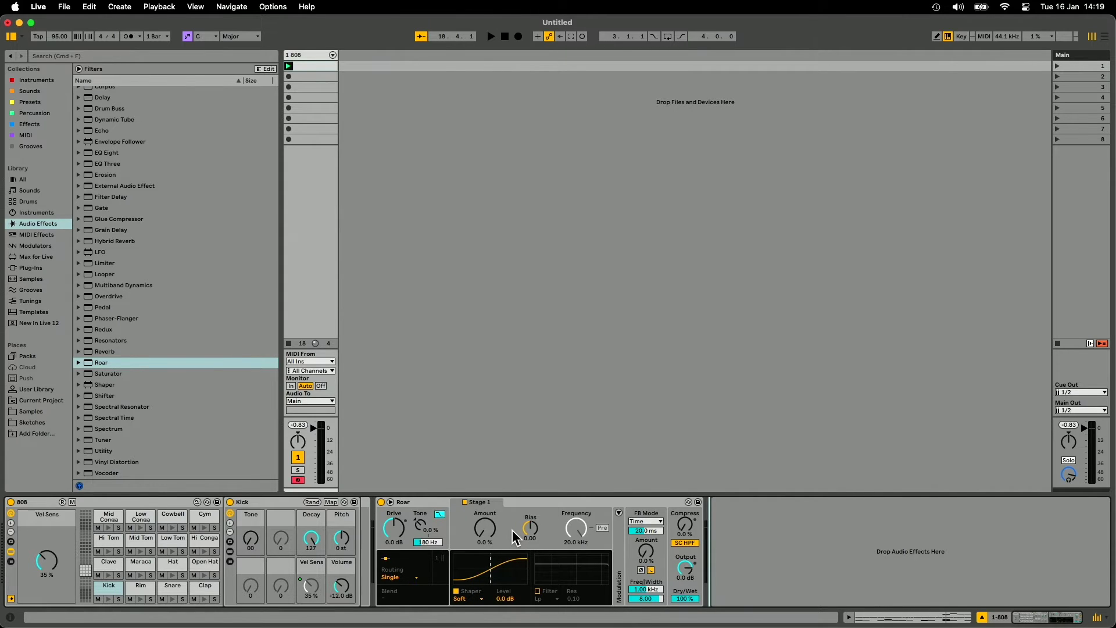
key("space")
- Raise Roar's Amount and audition shaper types Digital Clip, Bit Crusher, Fractal, Tri Fold, Noise Injection and Shards
mouse_move(487, 528)
left_mouse_down()
mouse_move(487, 509)
mouse_move(487, 532)
left_mouse_up()
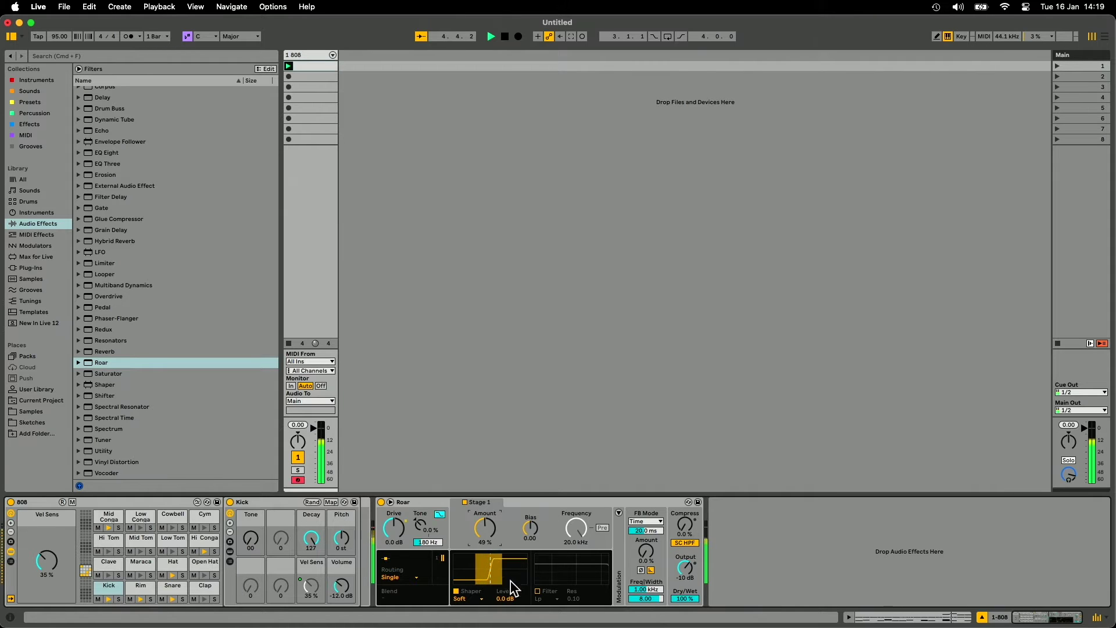
left_click(483, 600)
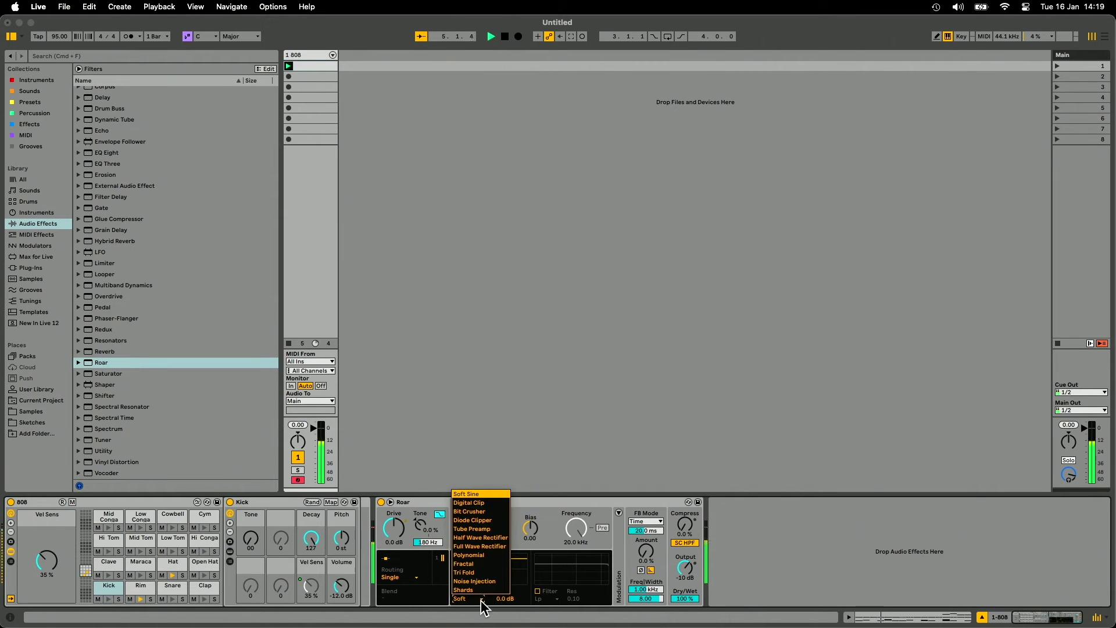
left_click(486, 509)
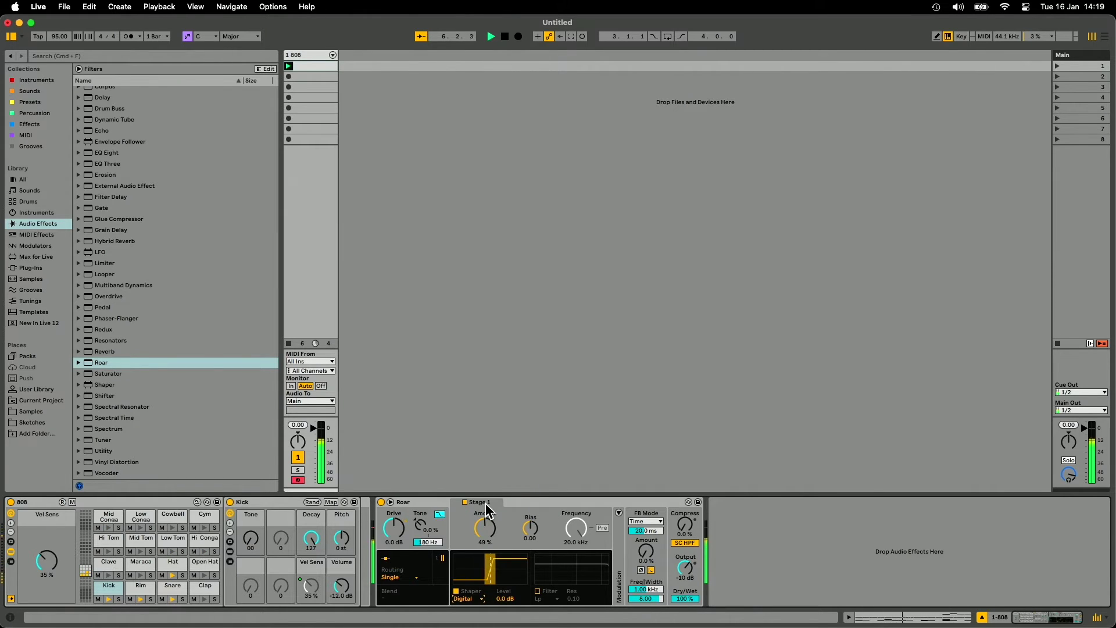
key("Down")
key("Down")
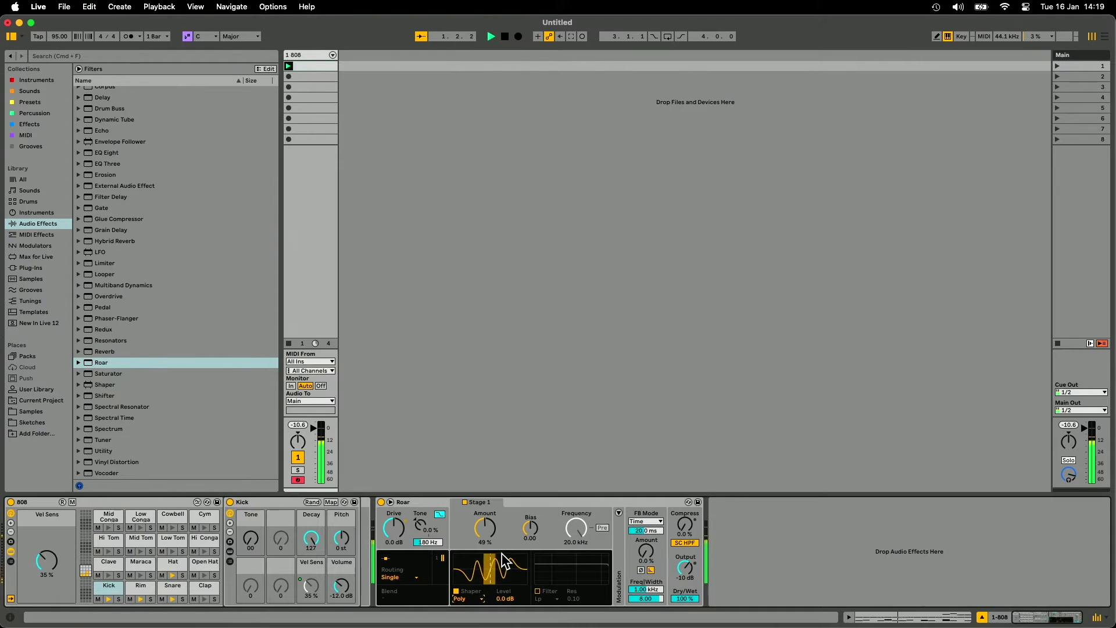
key("Down")
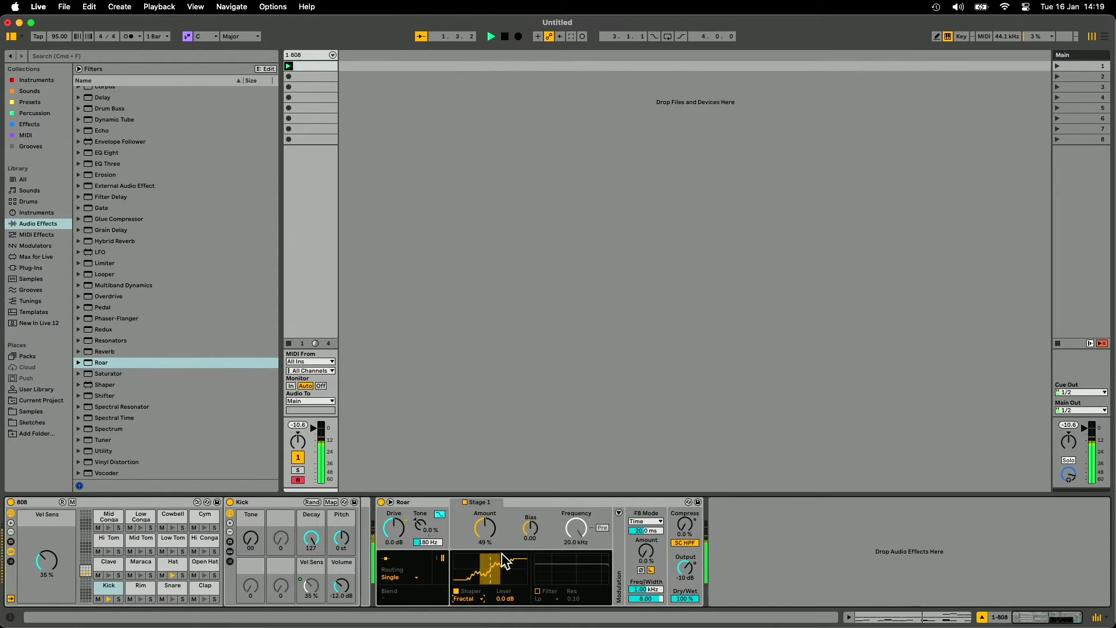
key("Down")
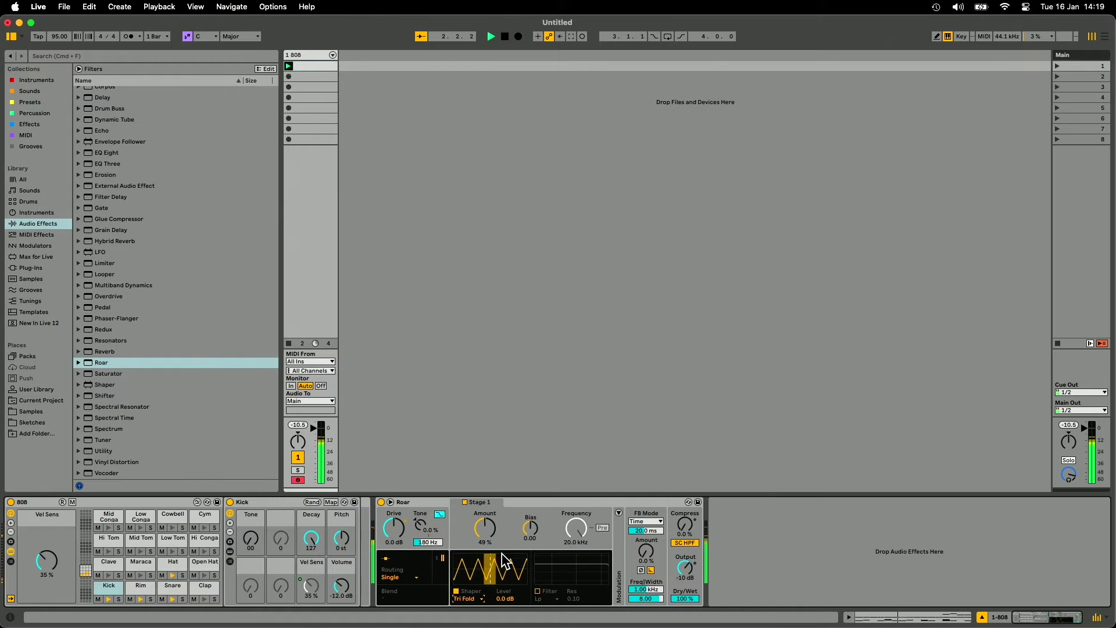
key("Down")
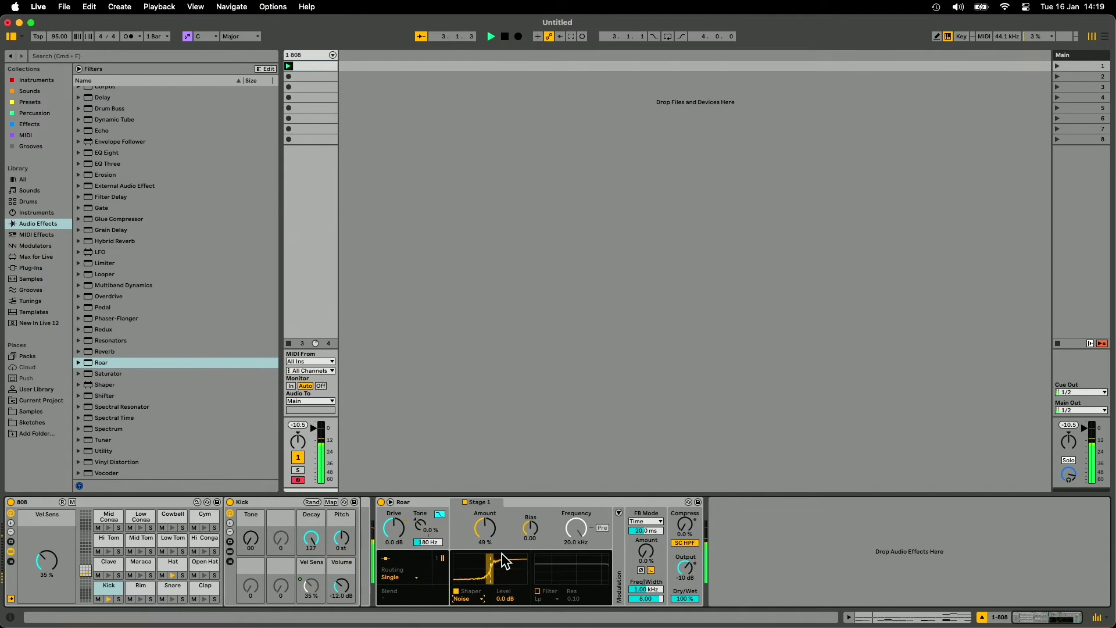
key("Down")
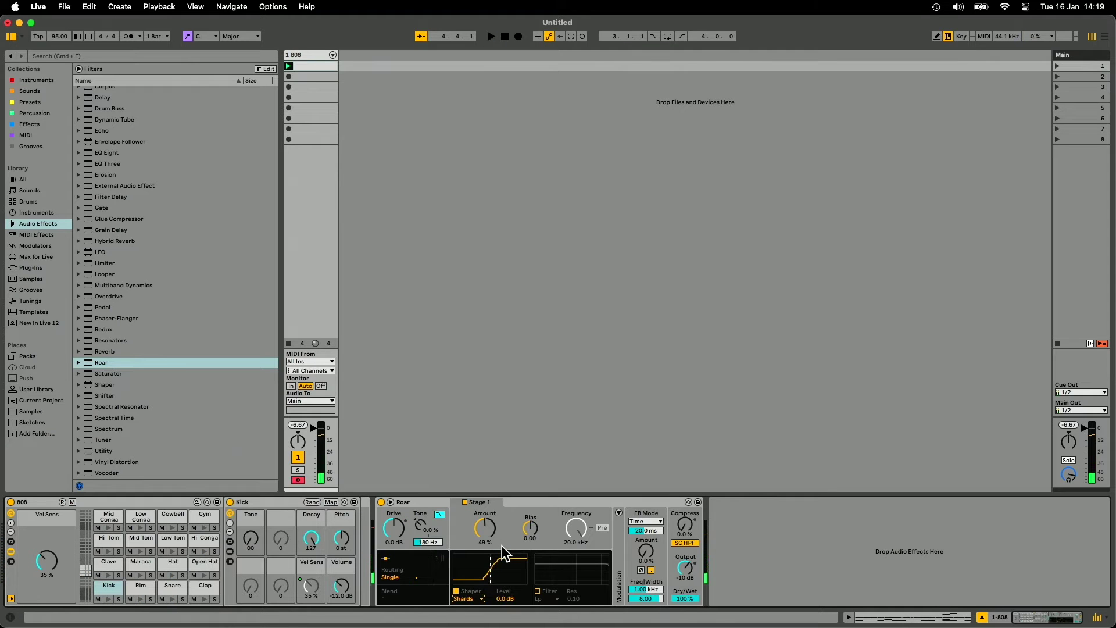
key("space")
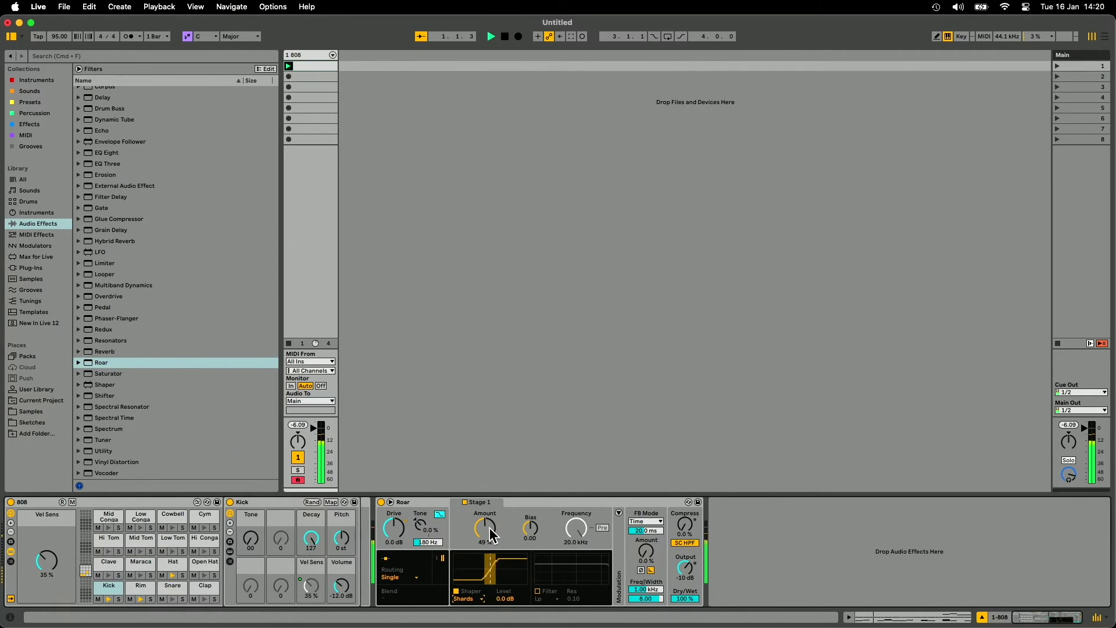
- Nudge Roar's Amount to 50 % and return the shaper to Soft Sine, restarting playback
left_click(487, 528)
left_click_drag(489, 528, 489, 526)
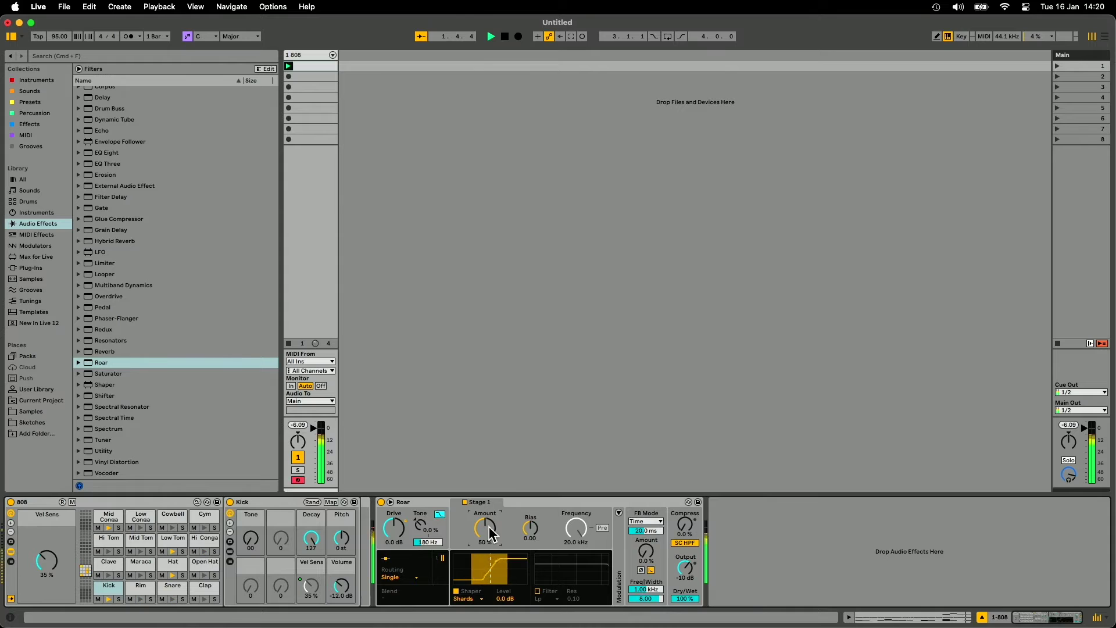
left_click(479, 599)
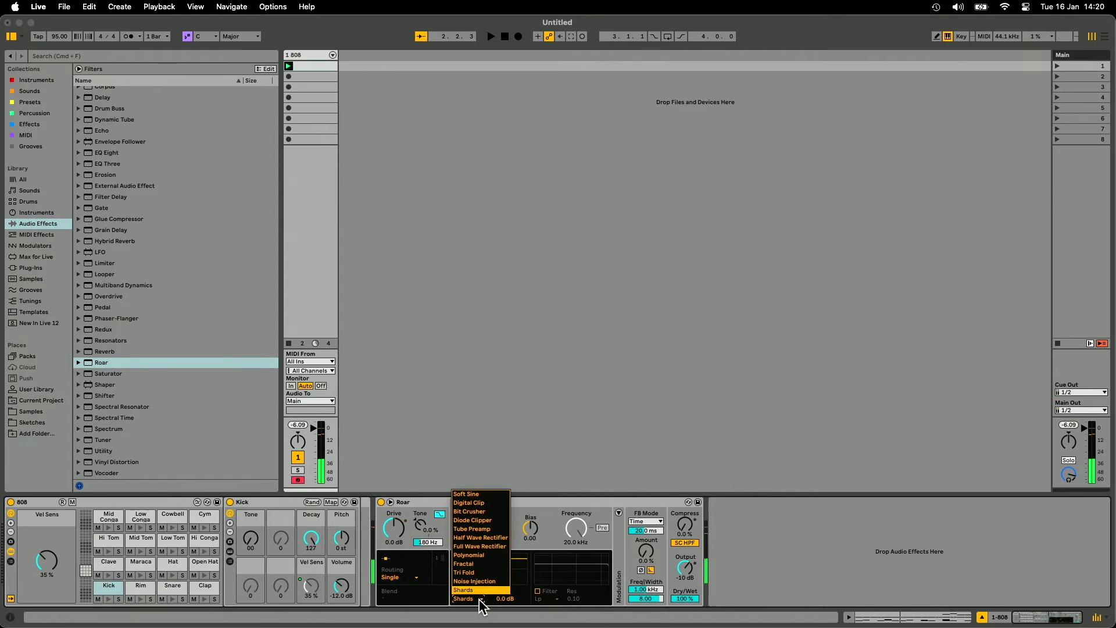
left_click(486, 494)
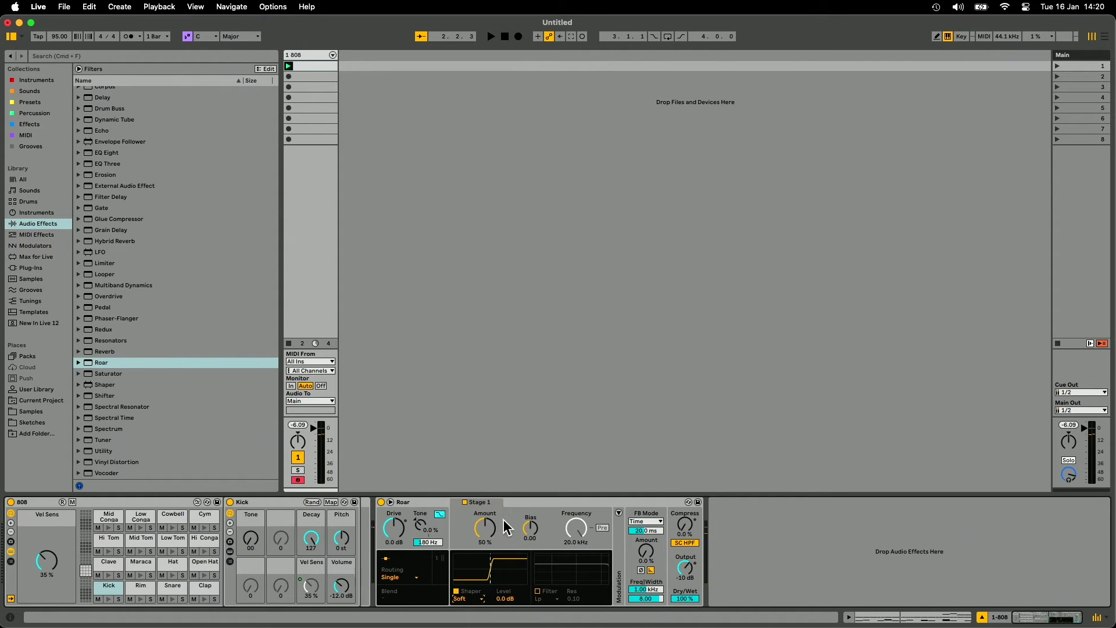
key("space")
left_click(415, 579)
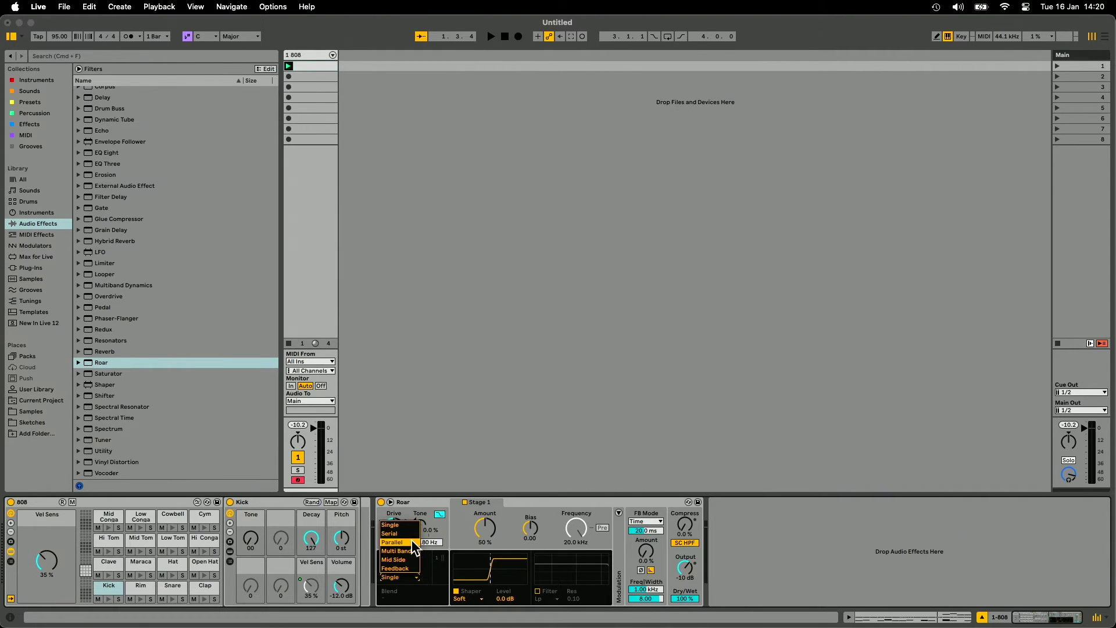
- Set Roar's routing to Multi Band, play it, and expand Roar to show the Low, Mid and High bands
left_click(398, 551)
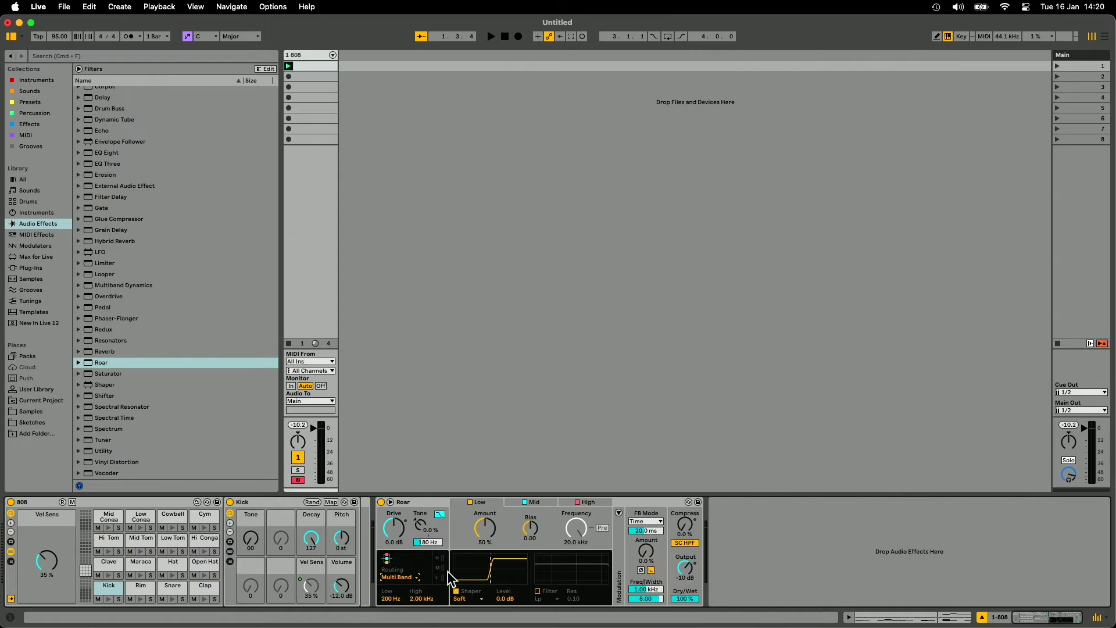
key("space")
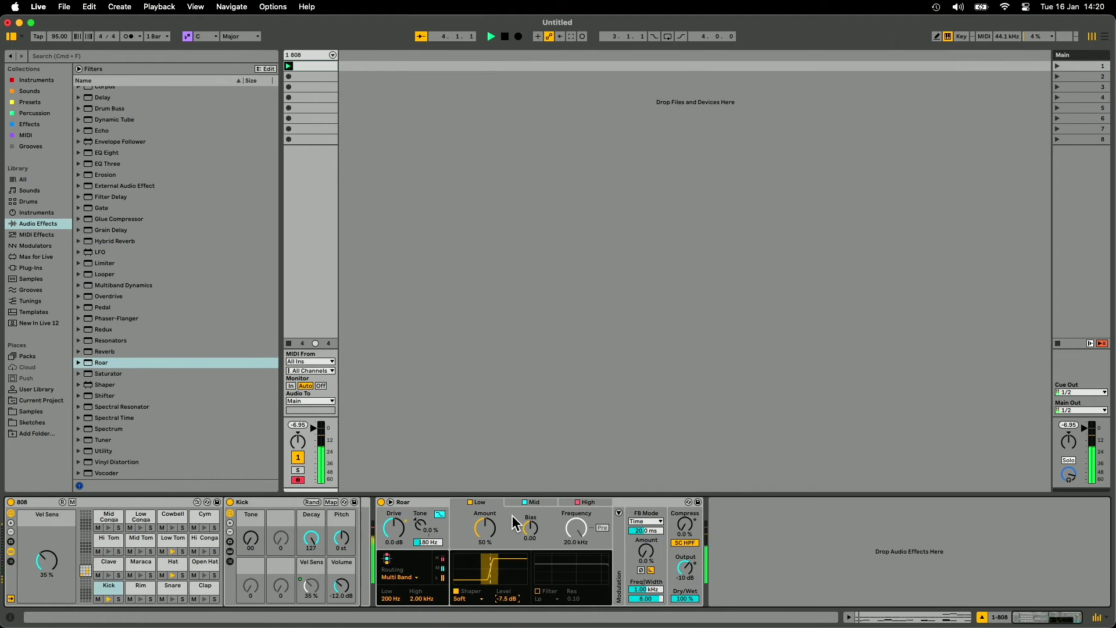
left_click(391, 504)
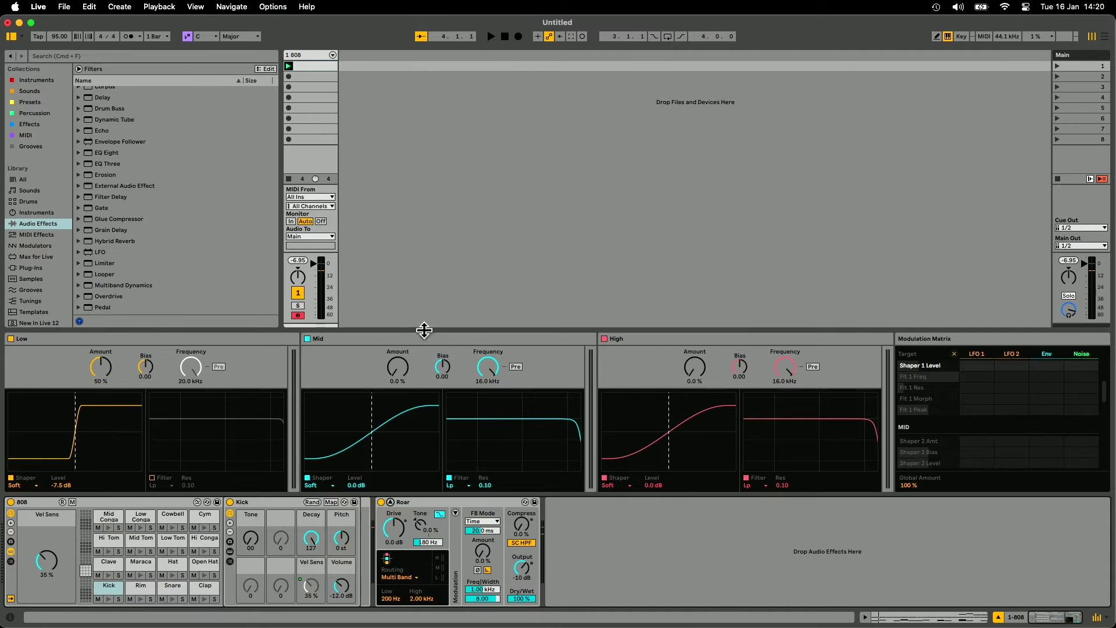
- Enlarge the expanded Roar view, then lower the Low band Level to -11 dB and raise Output to -6.3 dB
left_click_drag(418, 329, 423, 43)
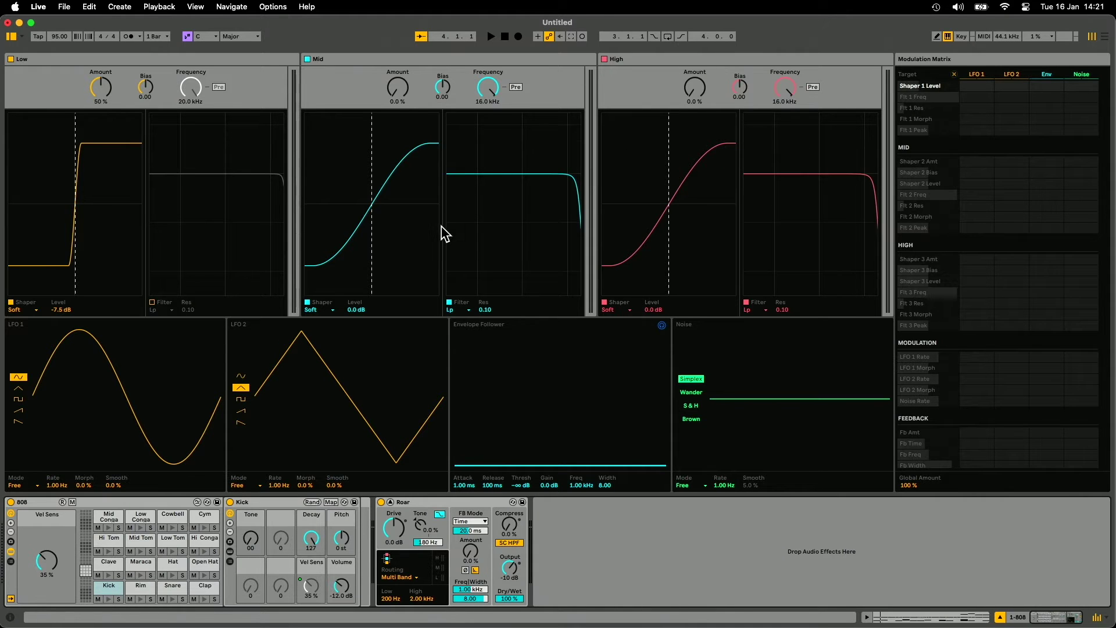
key("space")
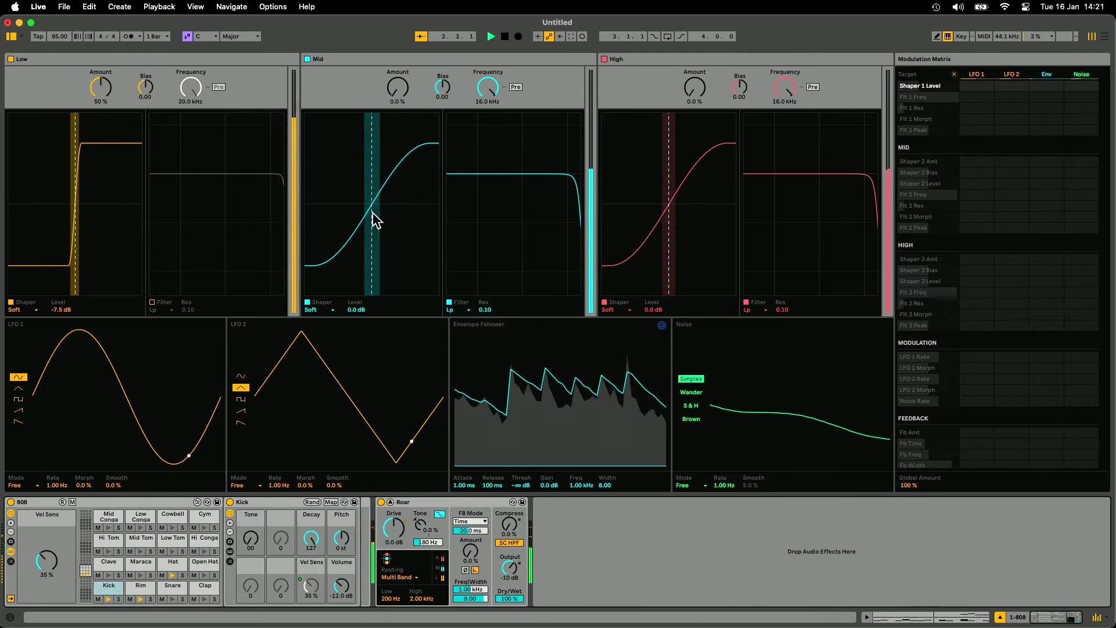
left_click_drag(62, 309, 61, 326)
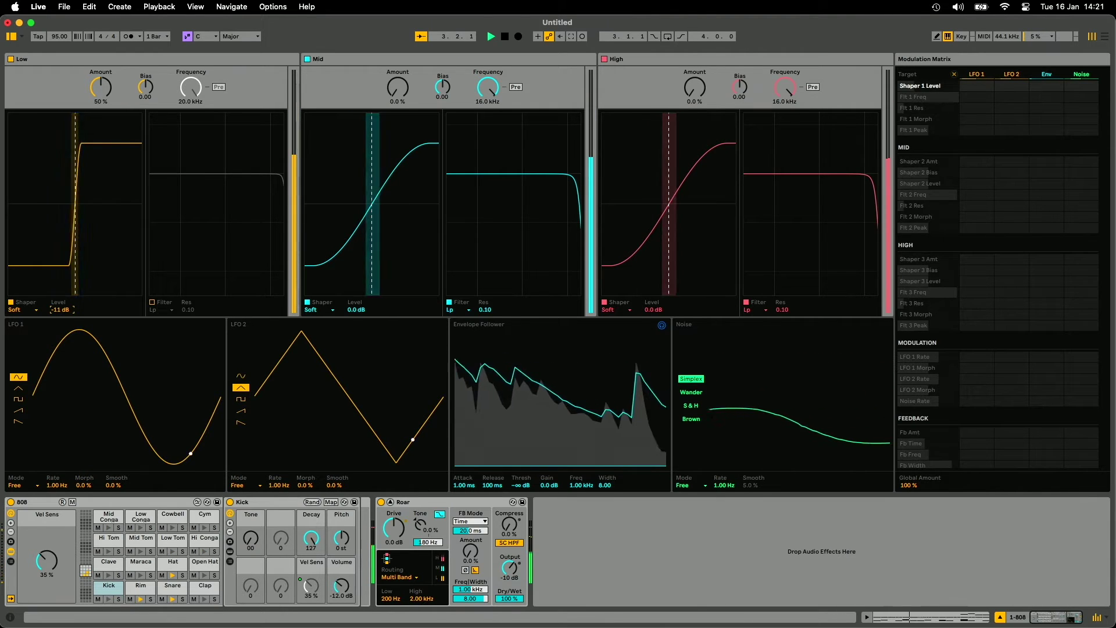
left_click_drag(511, 567, 512, 547)
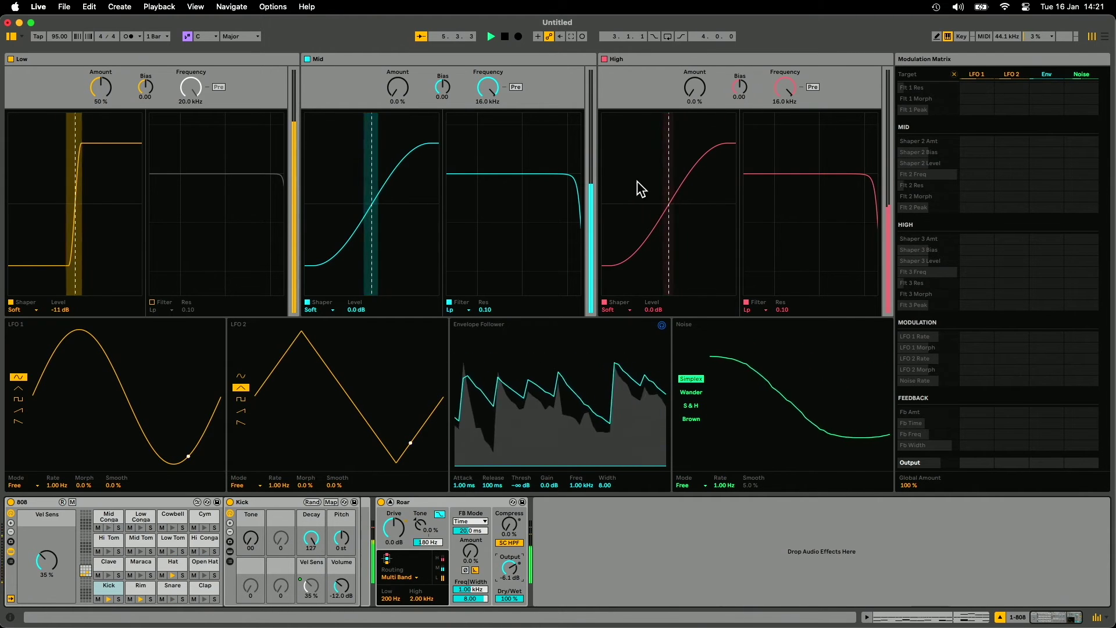
left_click(620, 309)
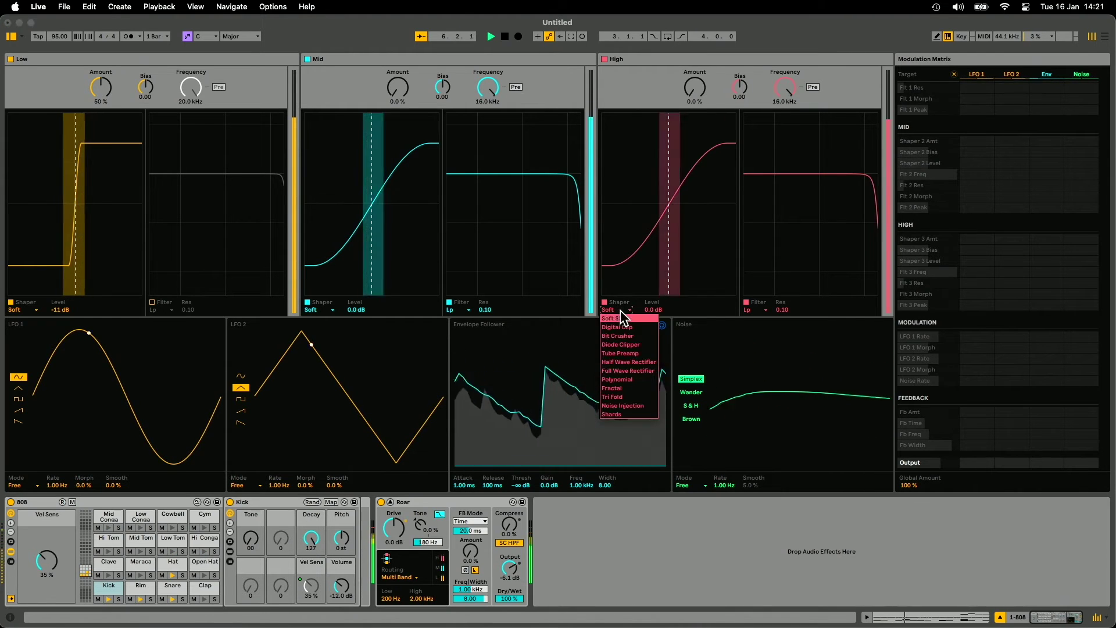
- Give the High band a Shards shaper at 67 % Amount, -0.38 Bias and -5.3 dB Level, briefly soloing it
left_click(614, 414)
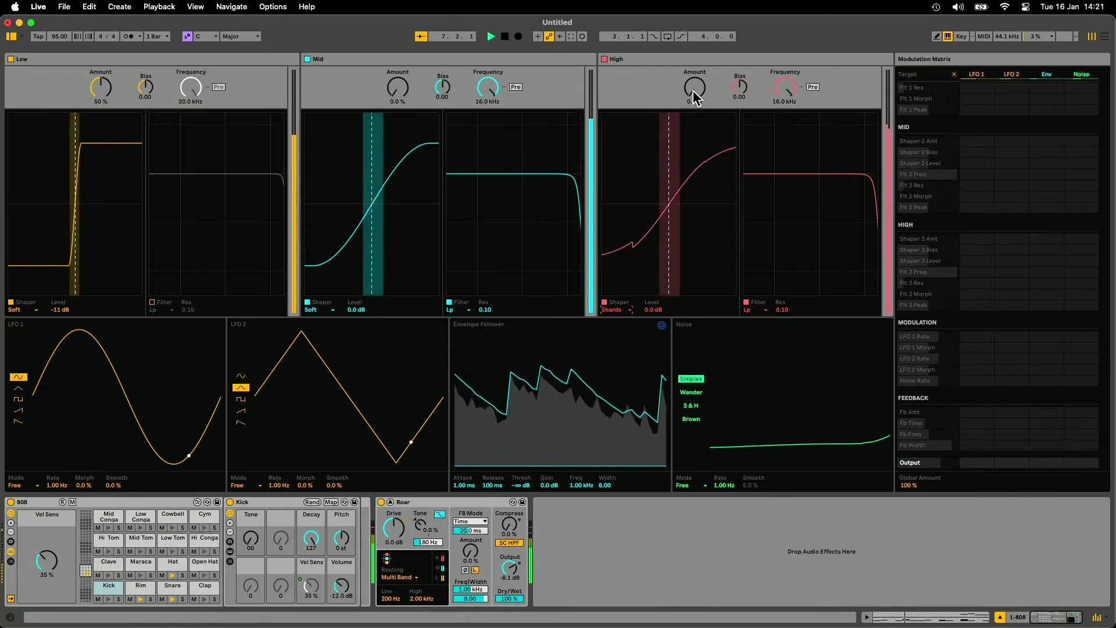
mouse_move(693, 90)
left_mouse_down()
mouse_move(692, 70)
mouse_move(740, 110)
mouse_move(695, 73)
left_mouse_up()
left_click(307, 59)
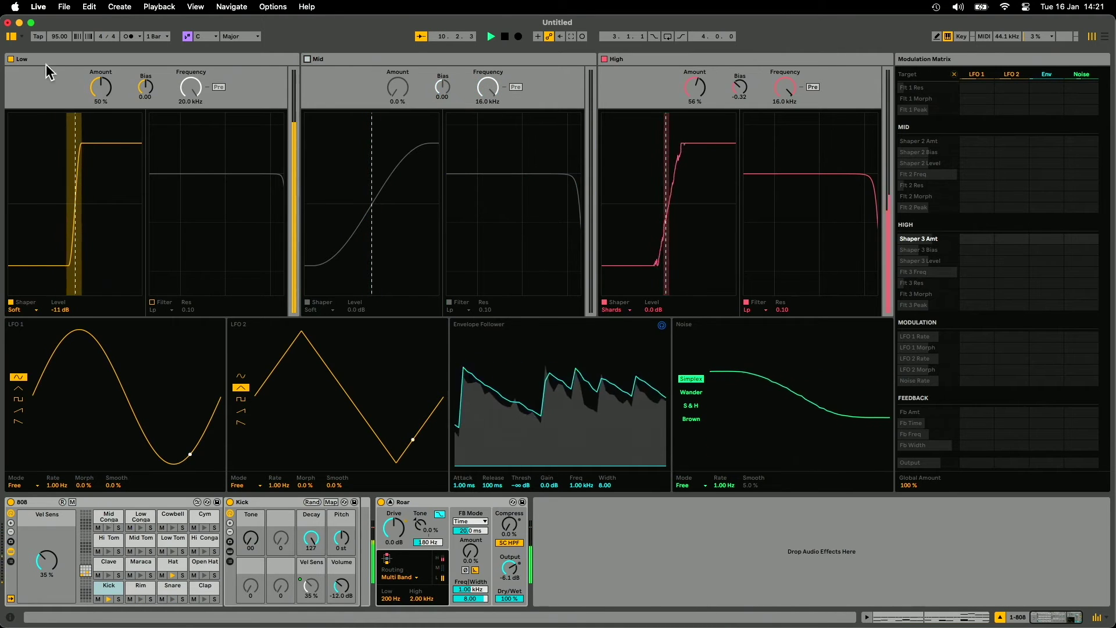
left_click(10, 59)
left_click(694, 87)
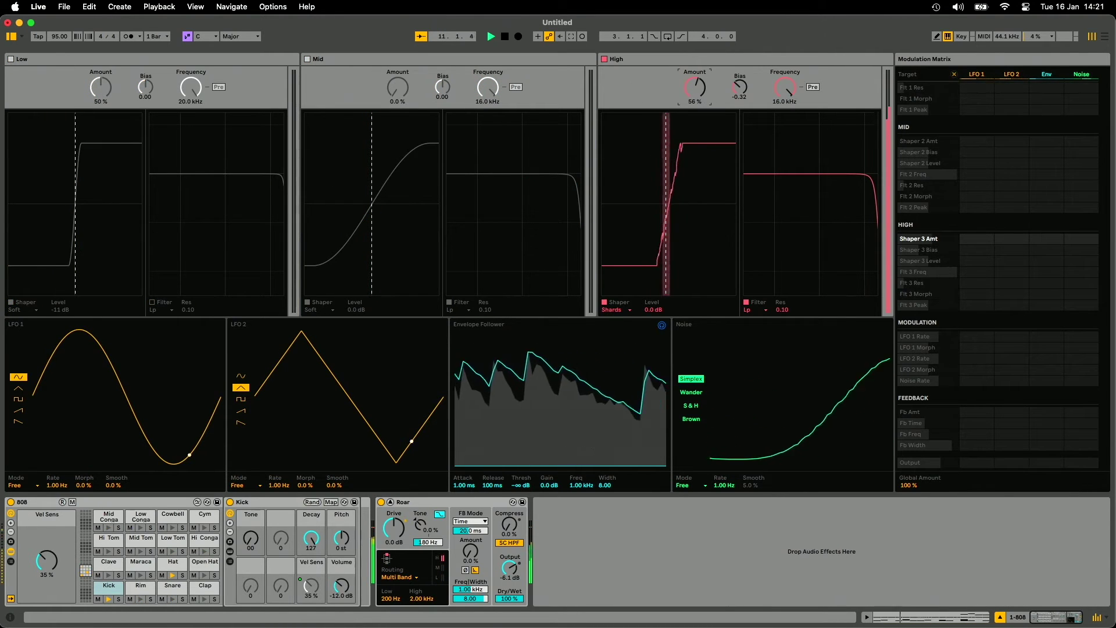
left_click_drag(694, 87, 740, 91)
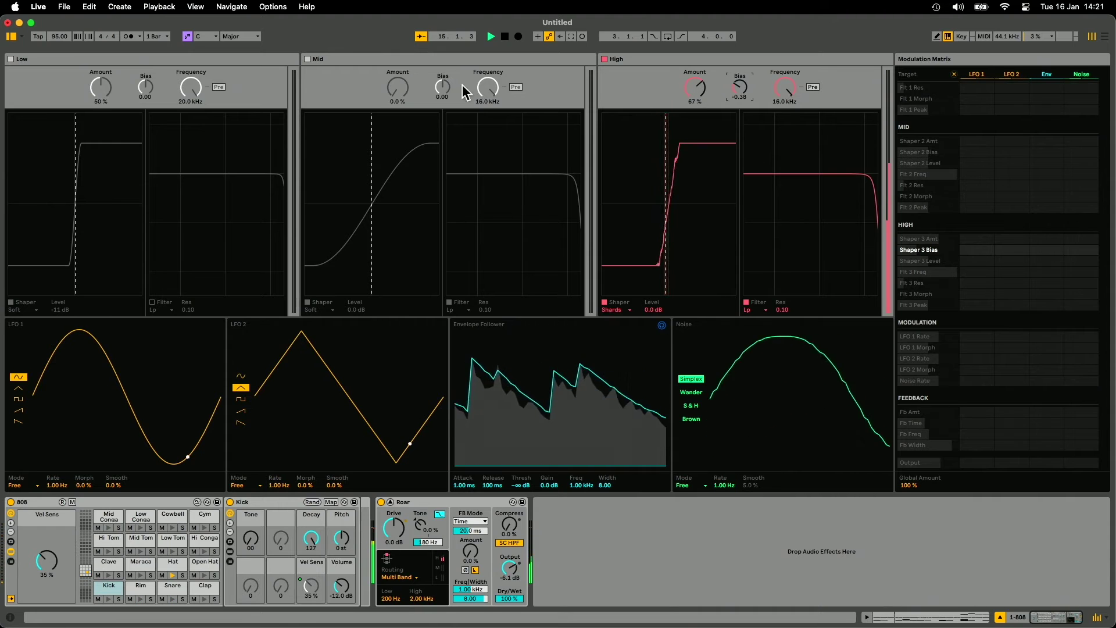
left_click(308, 59)
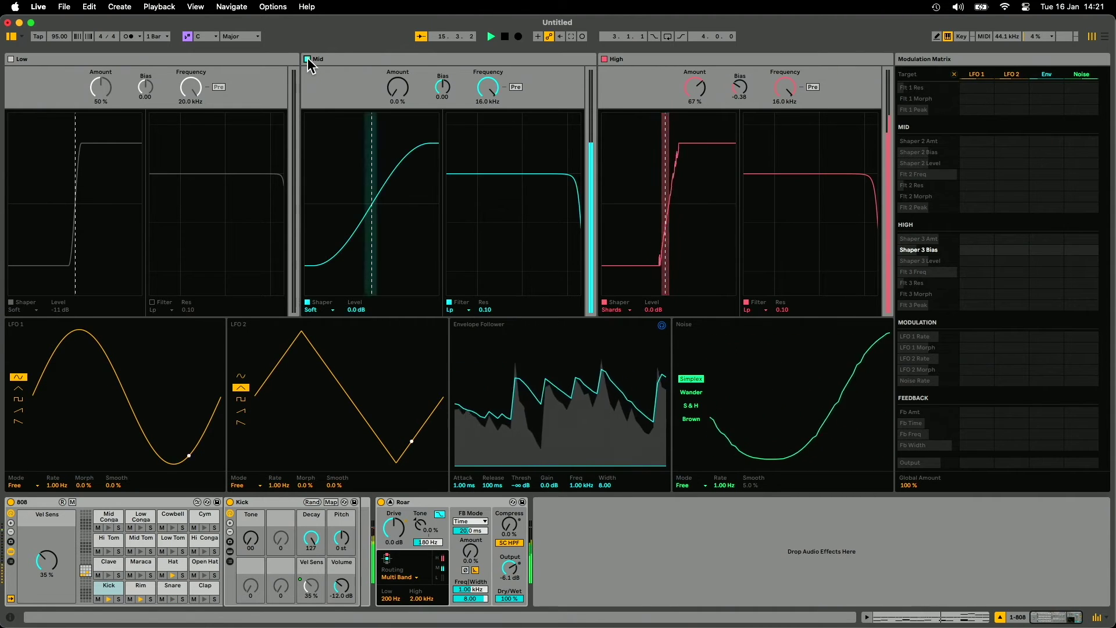
left_click(10, 59)
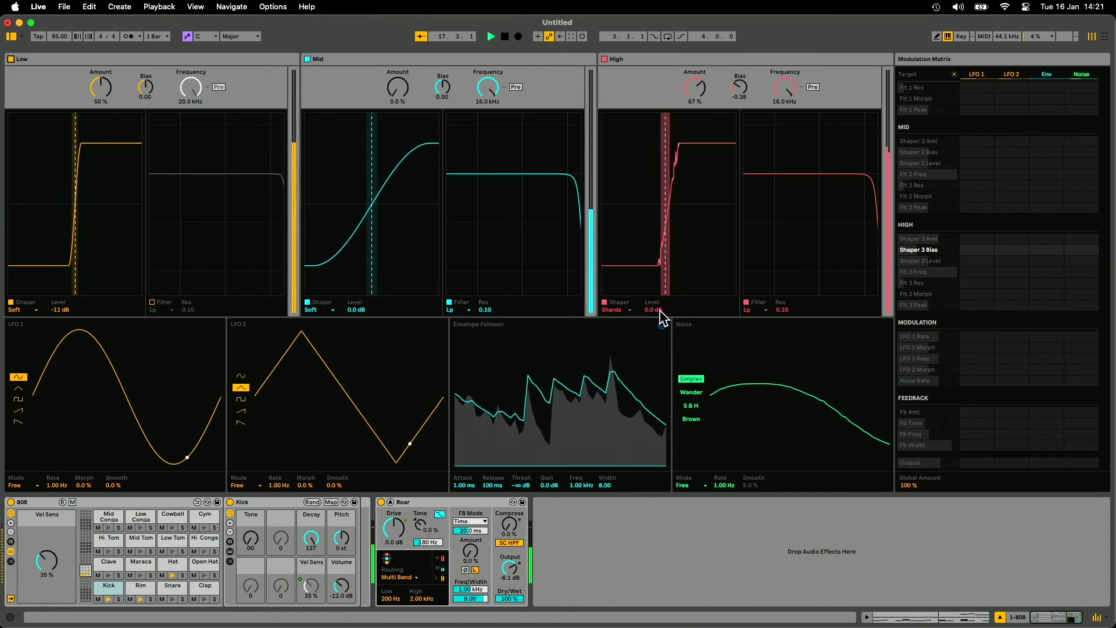
left_click_drag(660, 310, 660, 339)
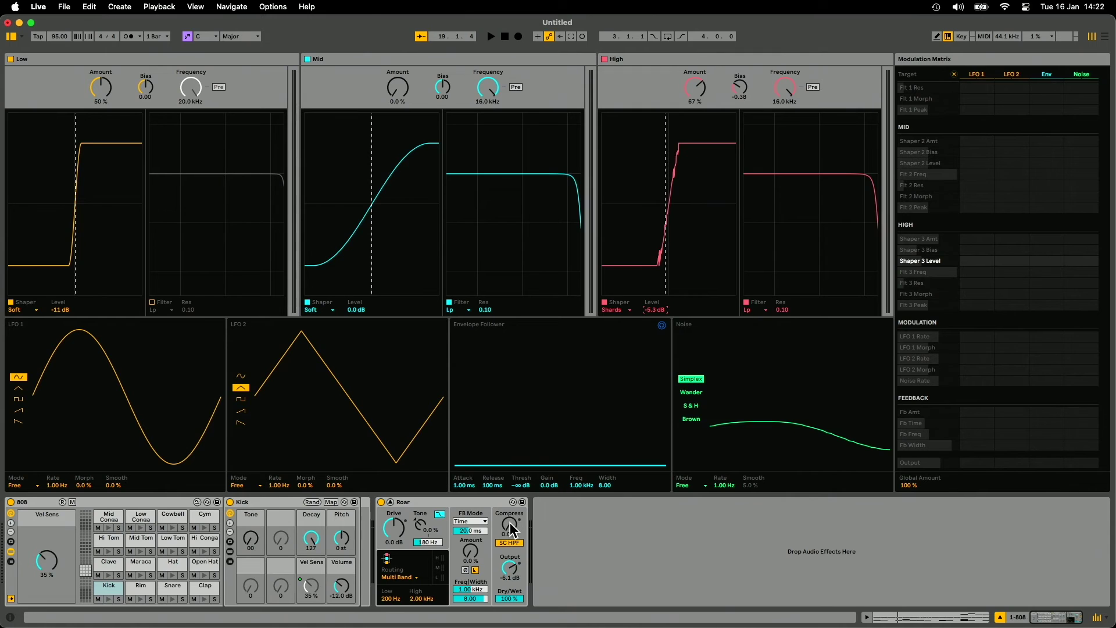
- Add 25 % compression to Roar and bring its Output up to -4.2 dB during playback
key("space")
left_click_drag(510, 522, 510, 494)
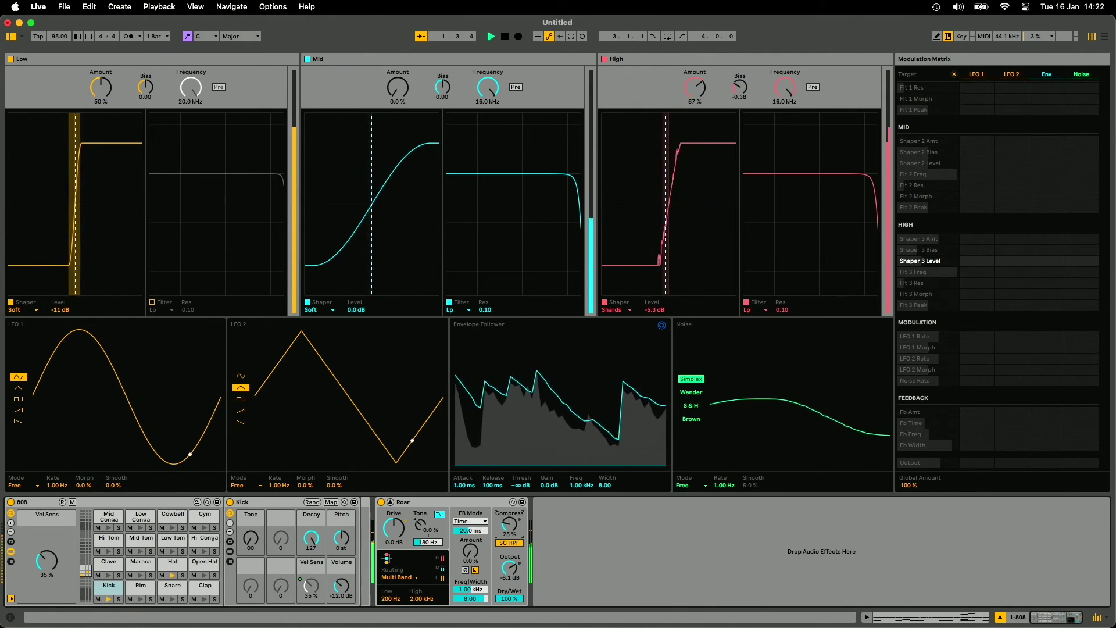
left_click_drag(510, 568, 510, 566)
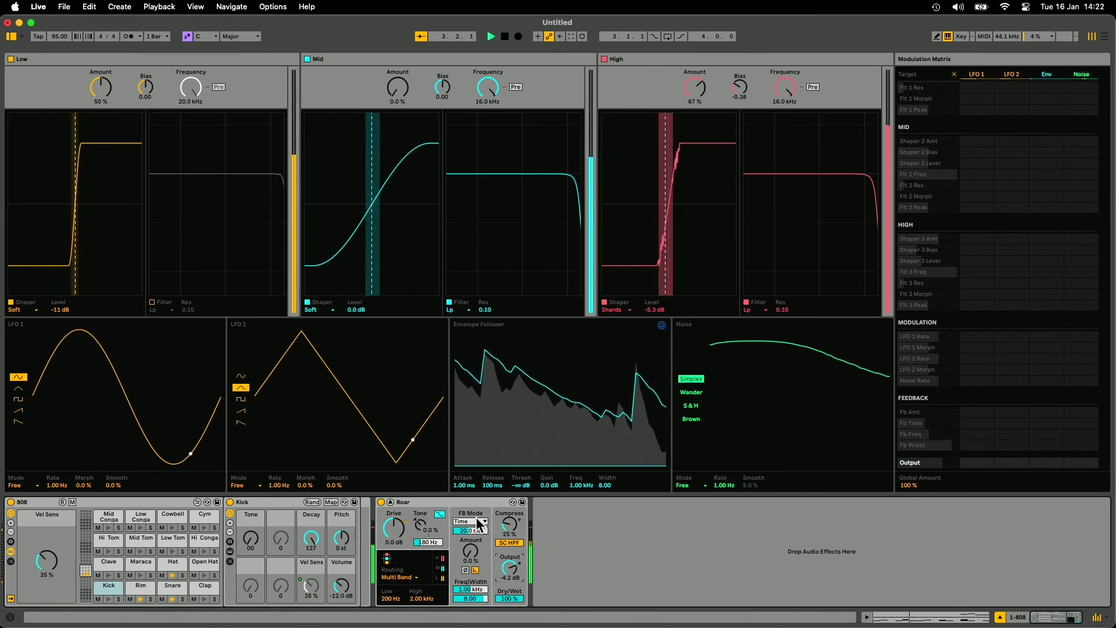
- Restart playback and raise Roar's feedback Amount to 49 %
key("space")
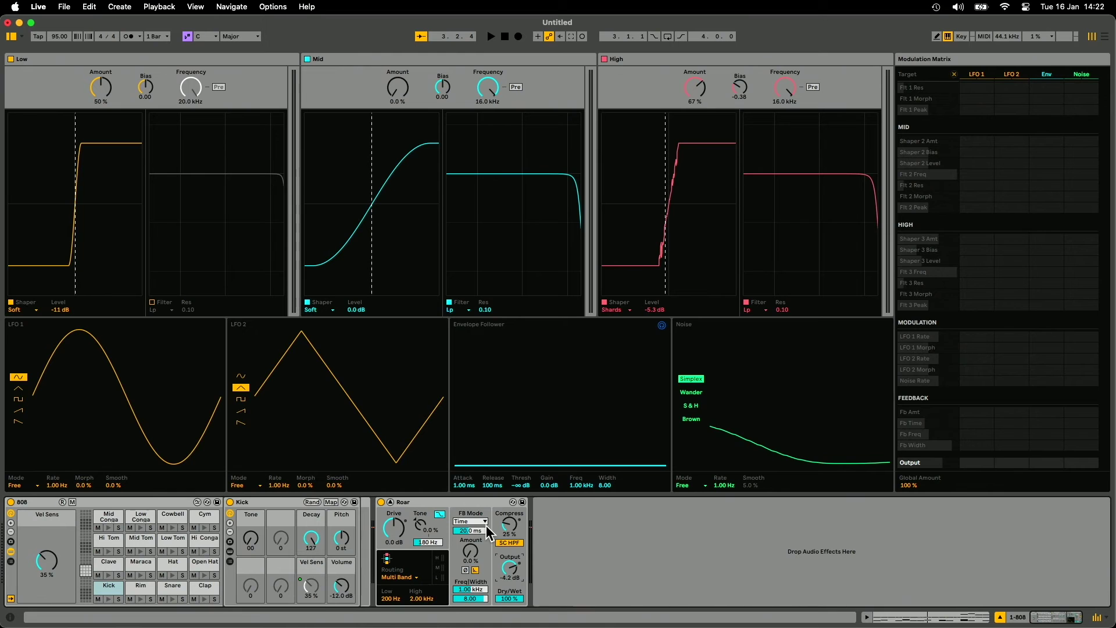
key("space")
left_click_drag(473, 550, 472, 503)
left_click_drag(473, 550, 470, 516)
- Switch Roar's feedback to Note mode, tune the feedback note to E0, then stop playback
left_click(470, 550)
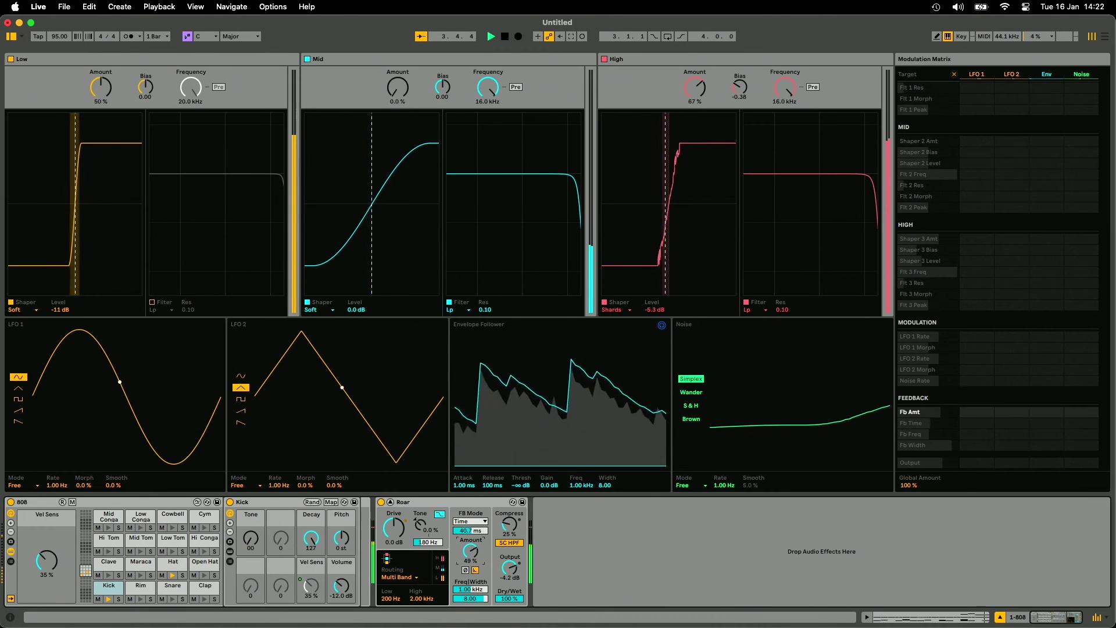
left_click(473, 520)
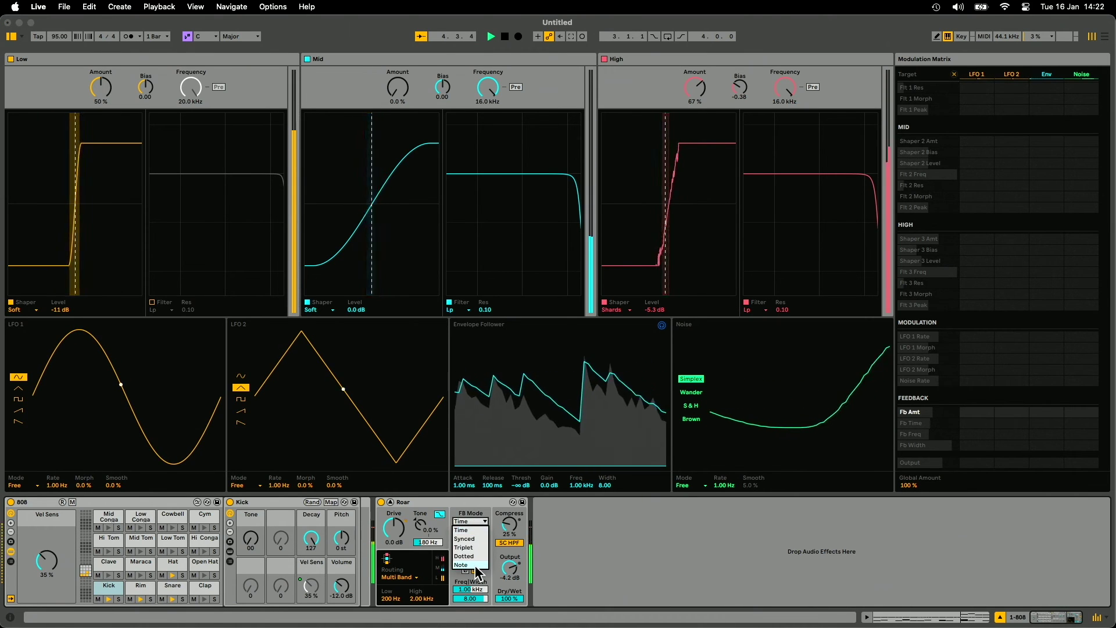
left_click(472, 529)
mouse_move(472, 531)
left_mouse_down()
mouse_move(472, 516)
mouse_move(472, 541)
left_mouse_up()
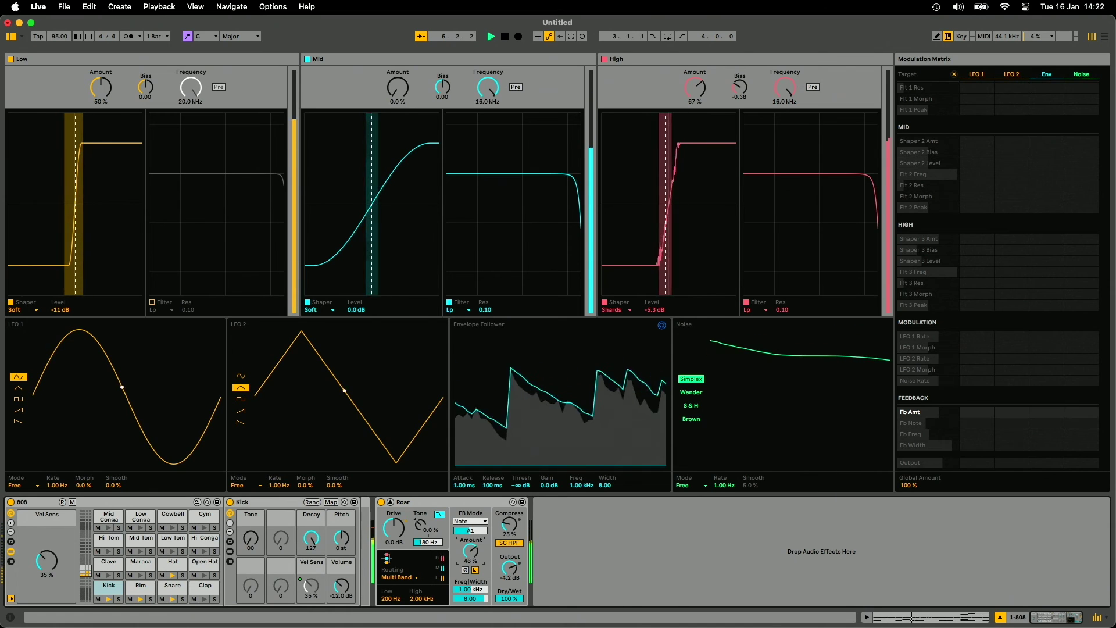
left_click(469, 531)
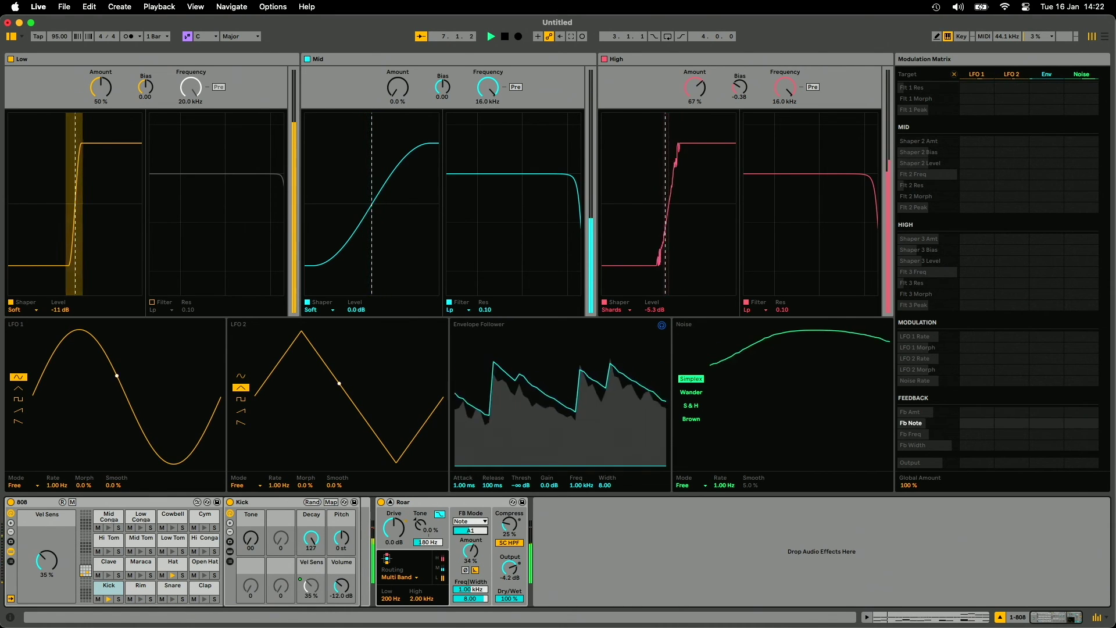
left_click_drag(470, 530, 470, 541)
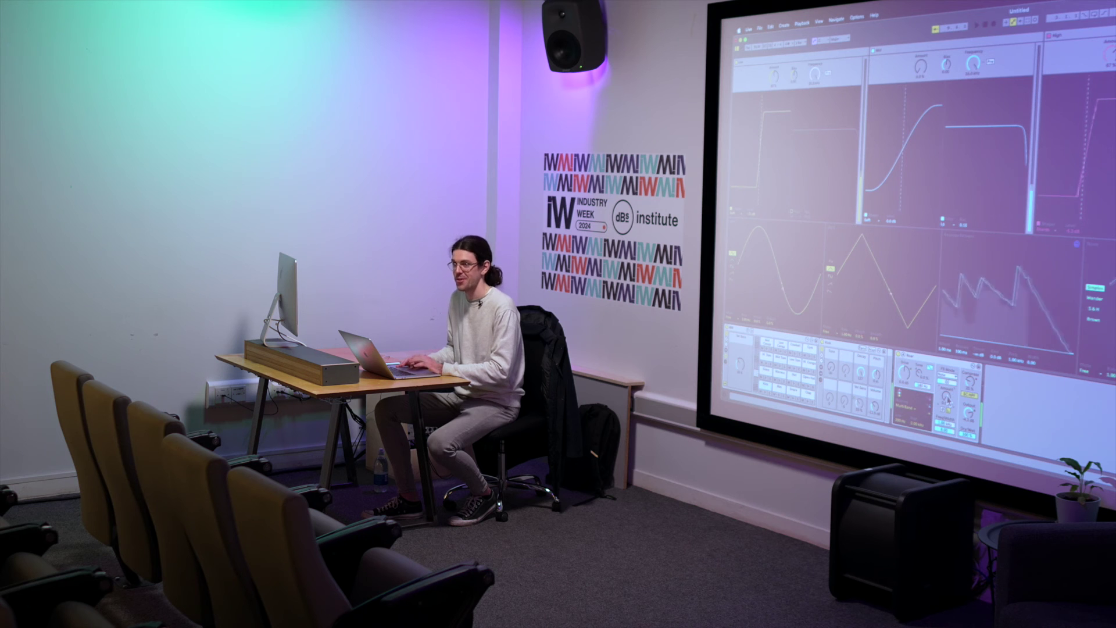
key("space")
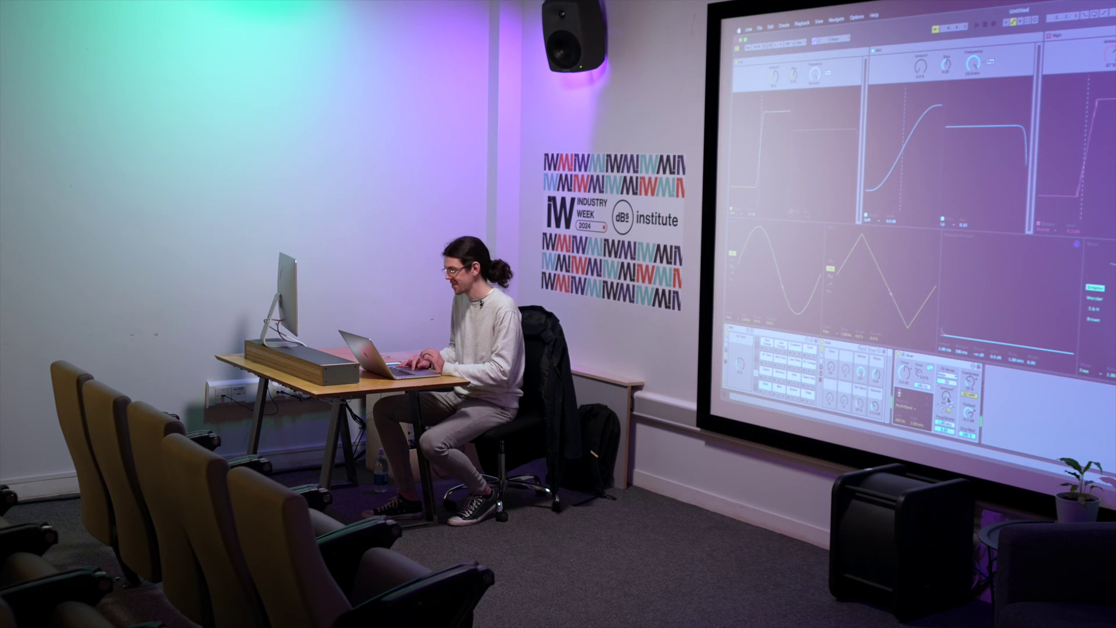